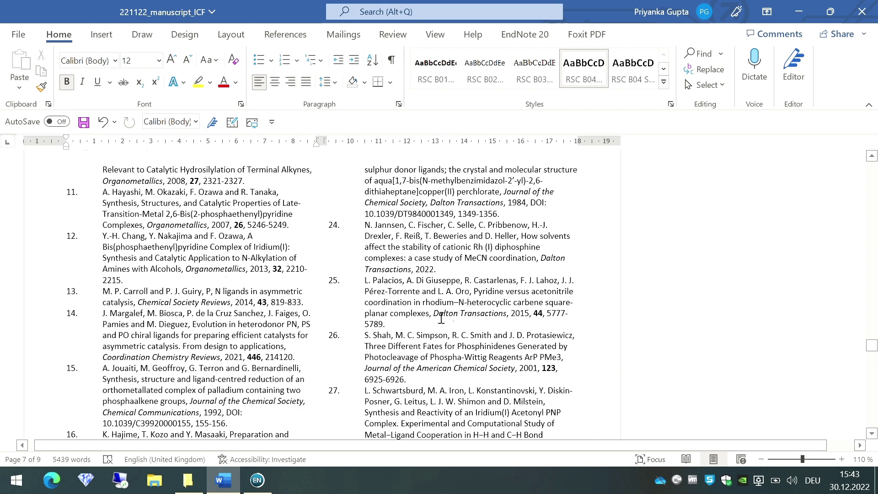
Give 'Dalton Transactions' in reference 25 a yellow highlight, then deselect it.
left_click_drag(434, 314, 521, 321)
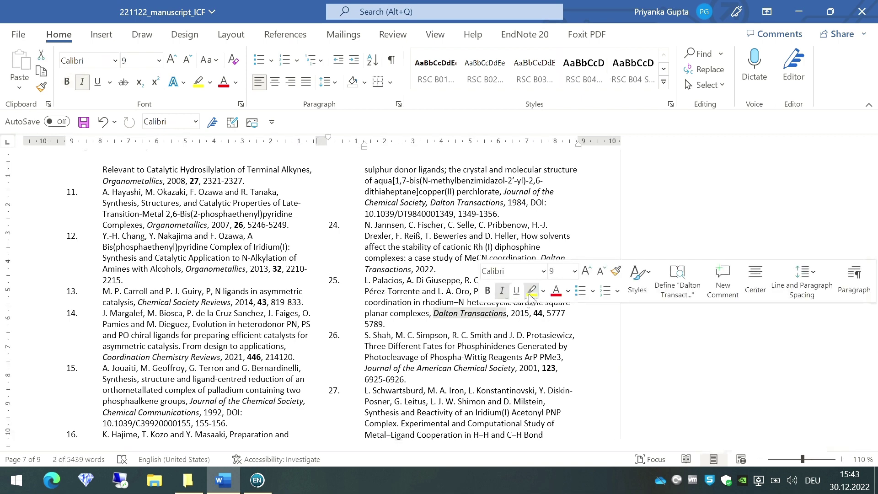
left_click(531, 291)
left_click(460, 340)
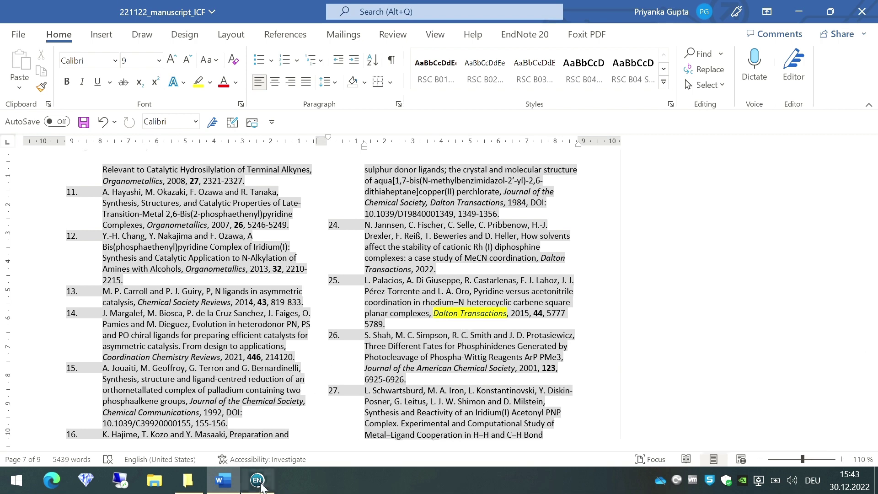
mouse_move(260, 486)
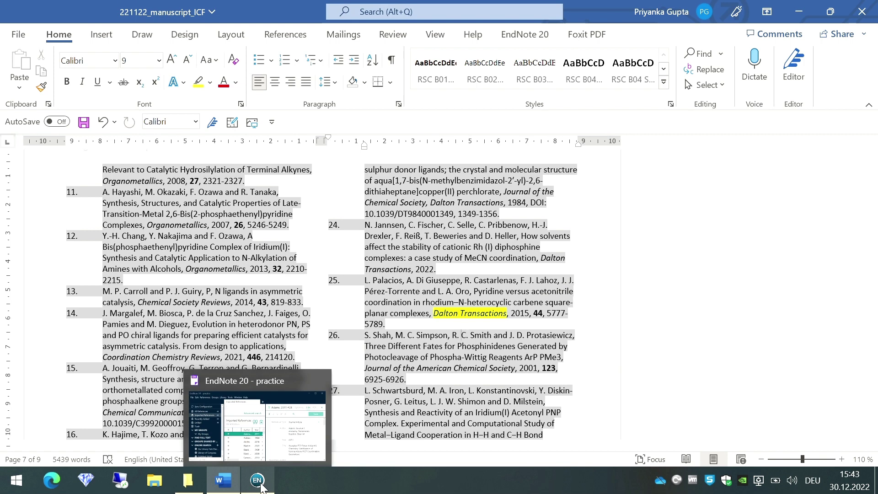
Bring the EndNote 20 practice library forward, maximize it, and open Preferences on Term Lists.
left_click(259, 481)
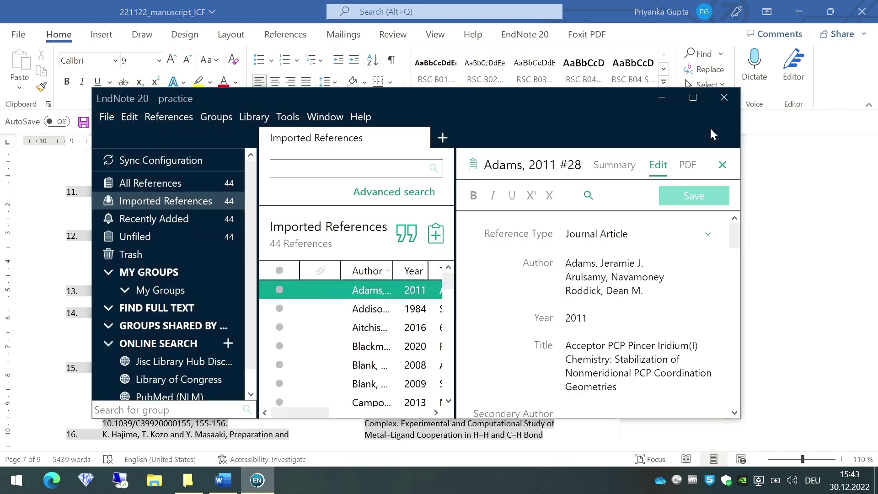
left_click(693, 97)
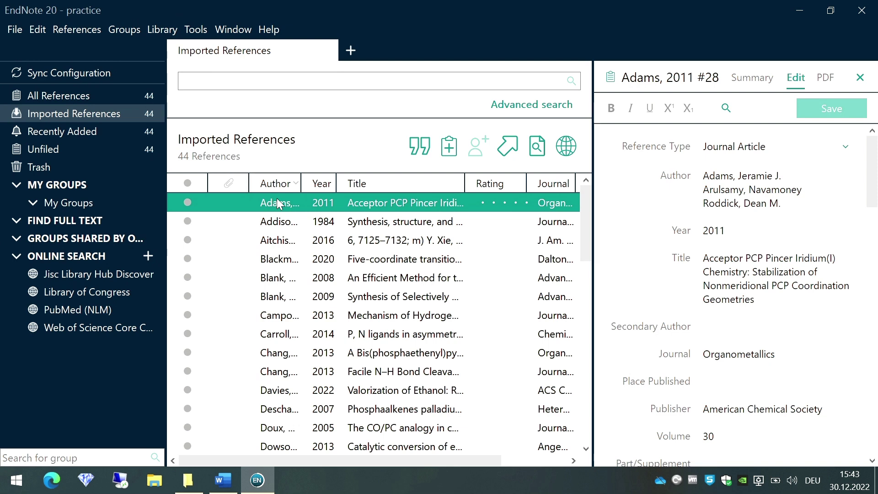
left_click(44, 30)
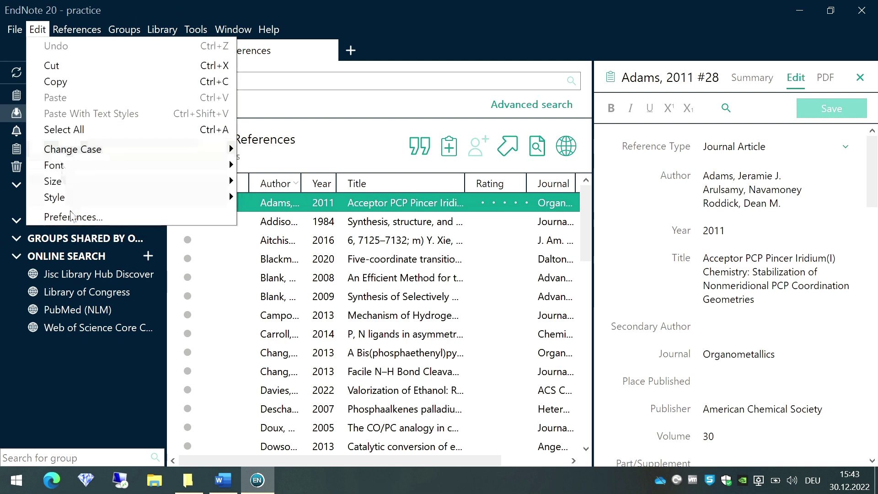
left_click(72, 218)
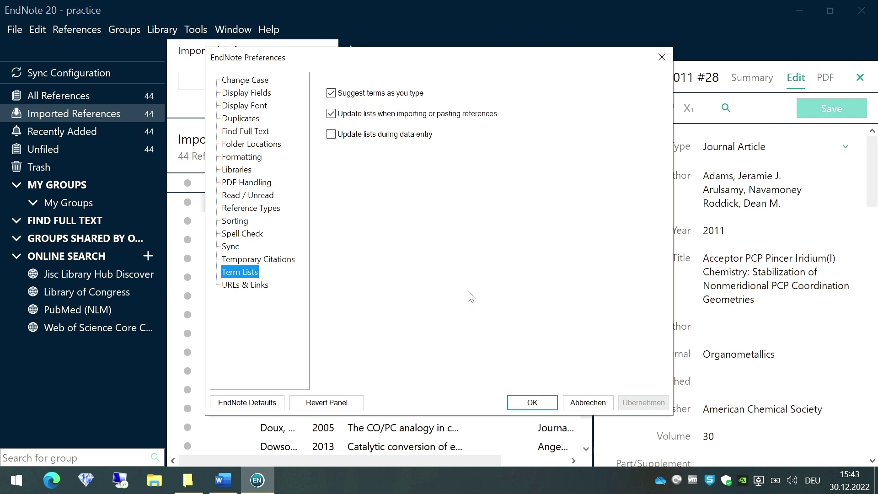
Close Preferences and open the library's Journals term list.
left_click(531, 404)
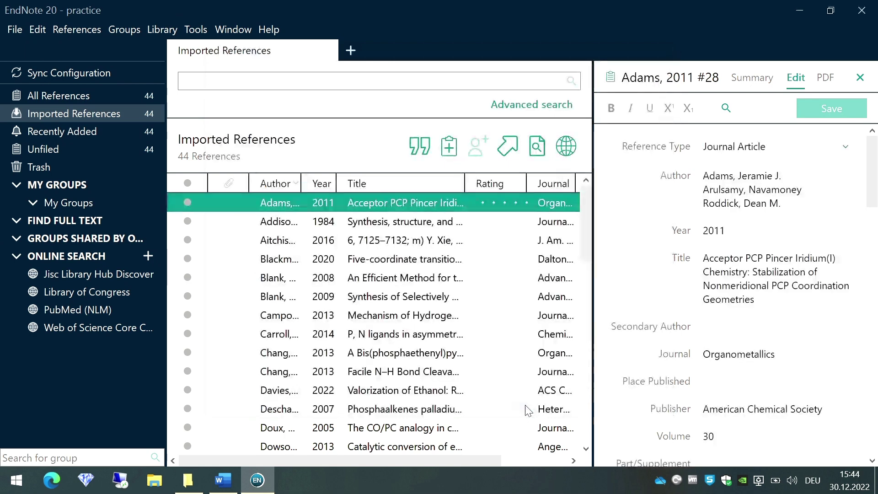
left_click(160, 32)
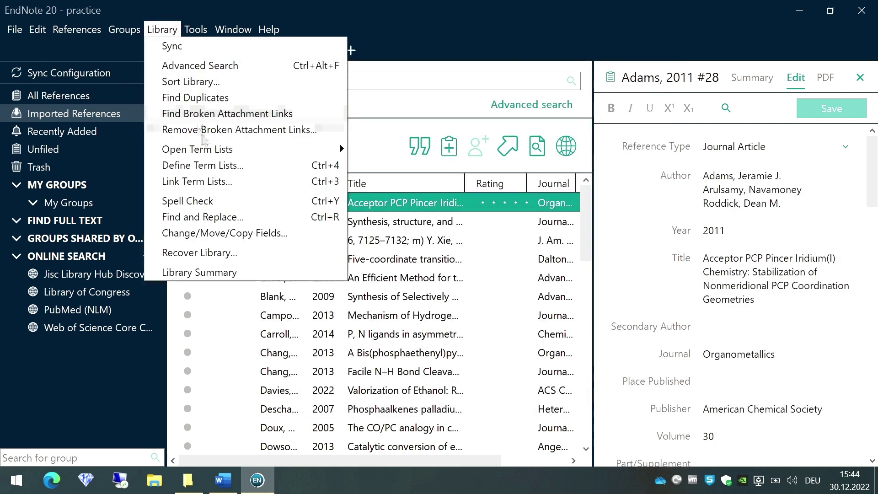
mouse_move(205, 154)
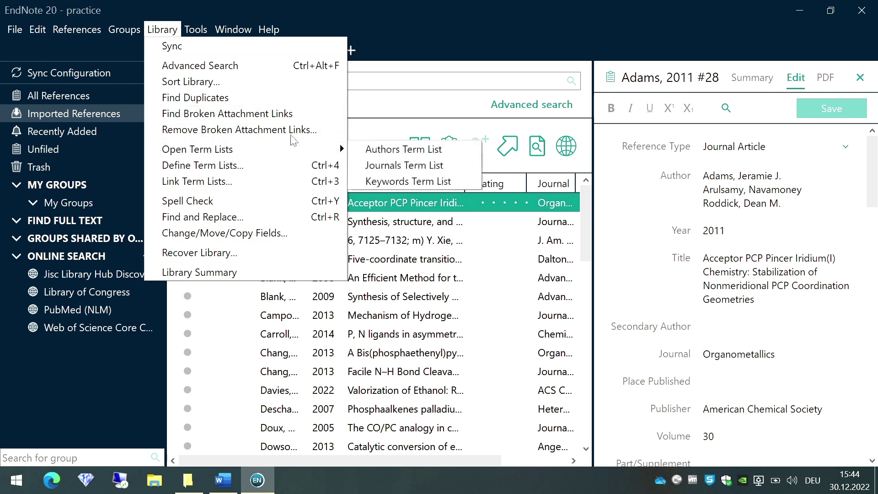
left_click(384, 169)
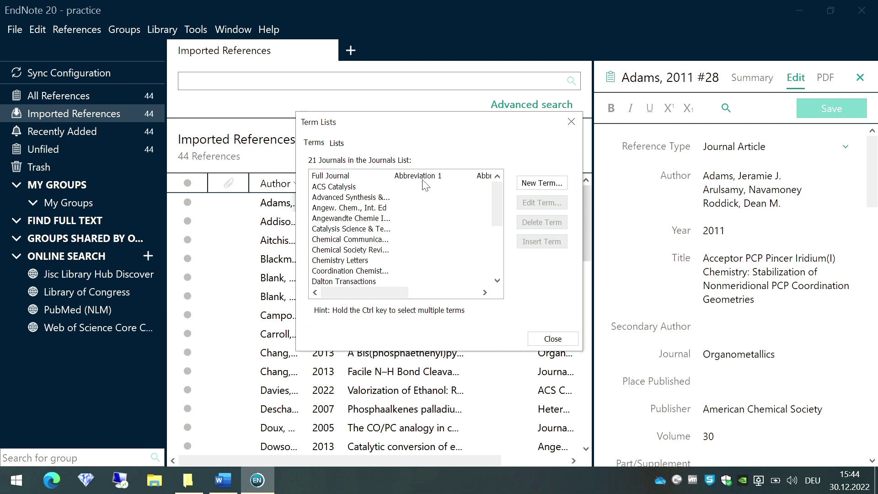
Select all 21 journal terms and delete them, leaving the list empty.
left_click(343, 210)
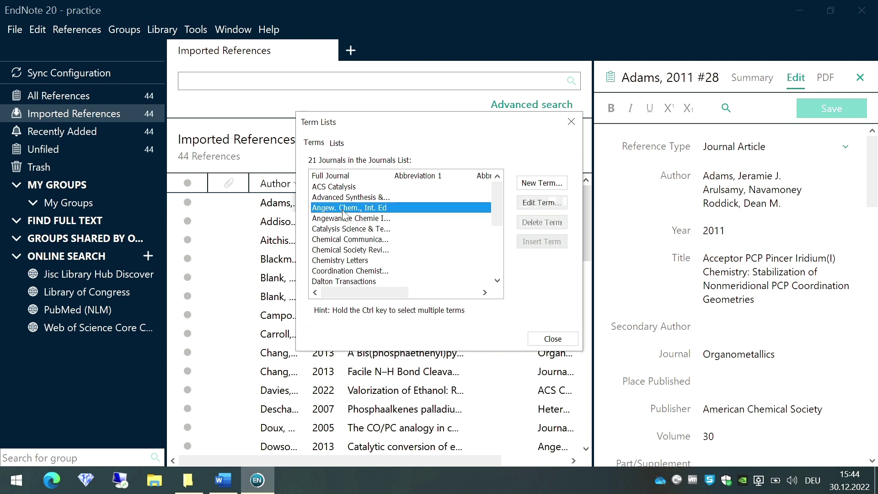
key("ctrl+a")
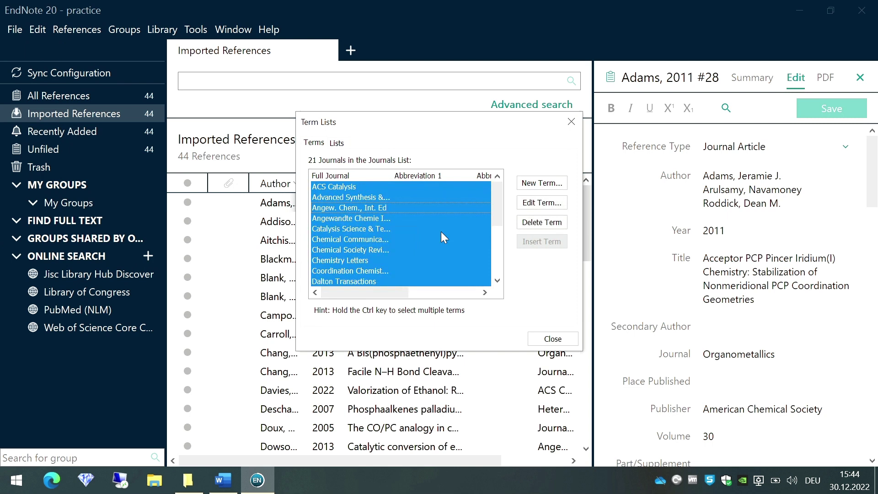
left_click(534, 223)
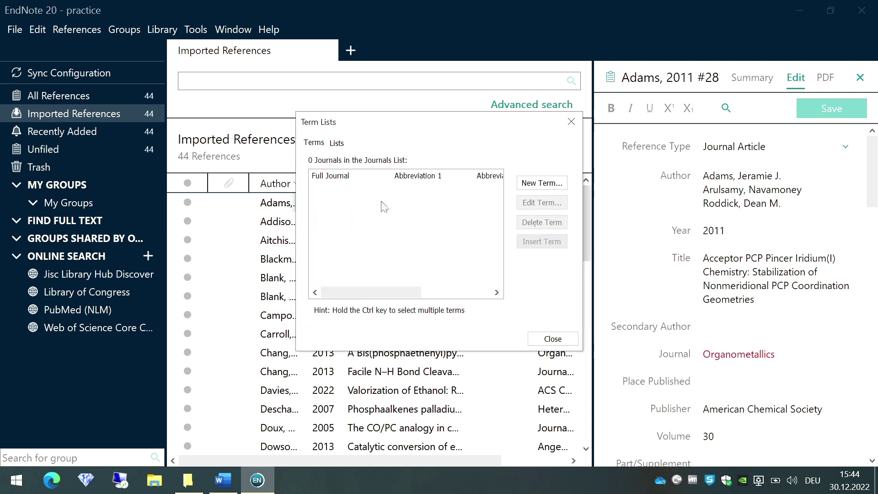
Import the Chemical journal list file into the Journals term list from the Lists tab.
left_click(337, 145)
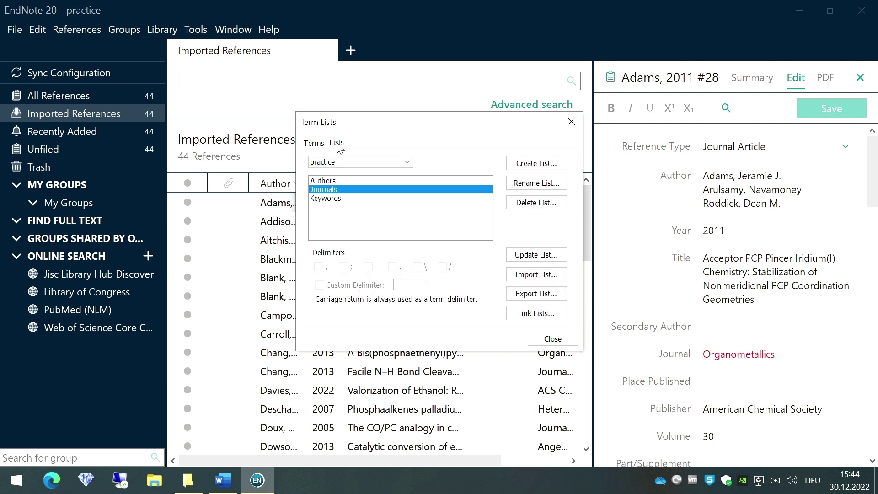
left_click(529, 276)
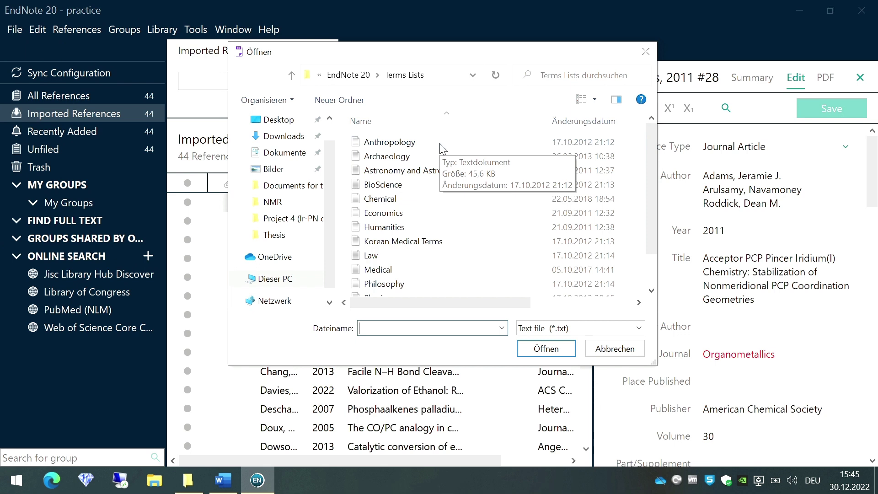
left_click(397, 199)
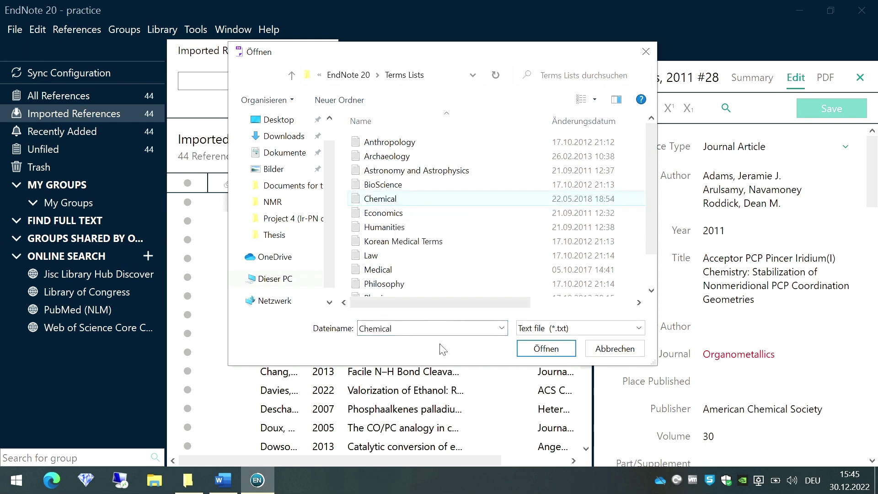
left_click(546, 349)
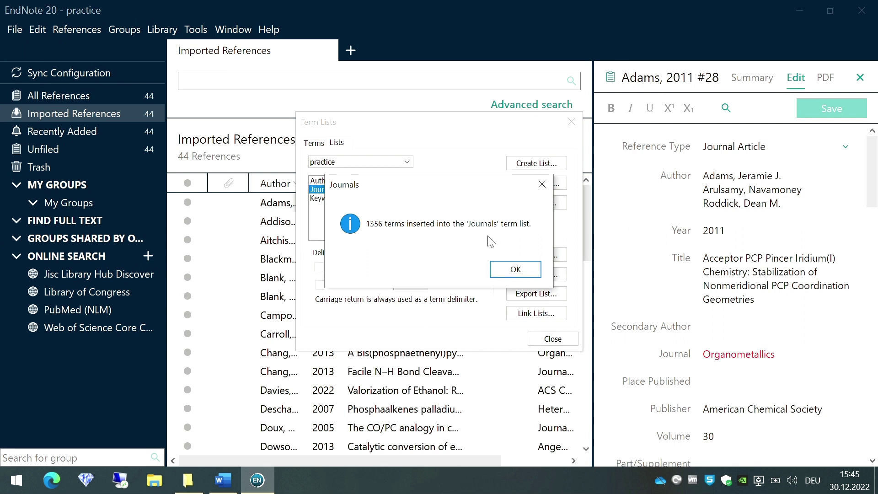
Confirm the 1356 imported journals, review them on the Terms tab, then return to Word.
left_click(504, 270)
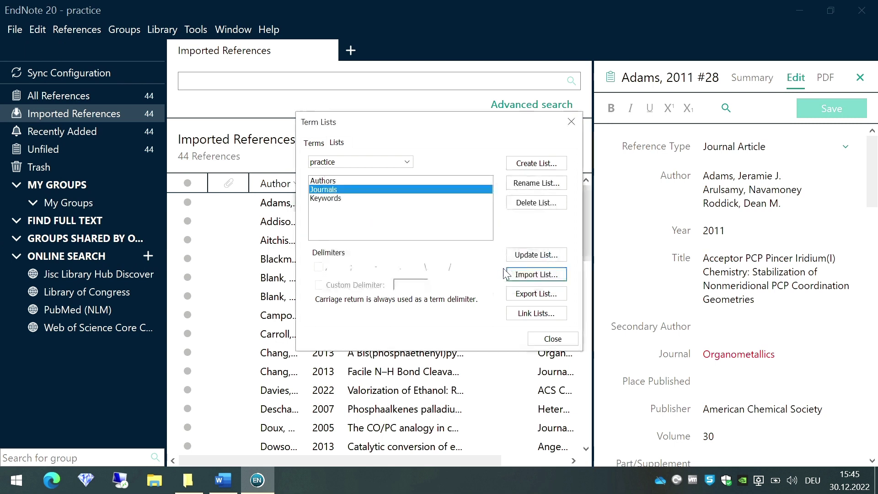
left_click(316, 143)
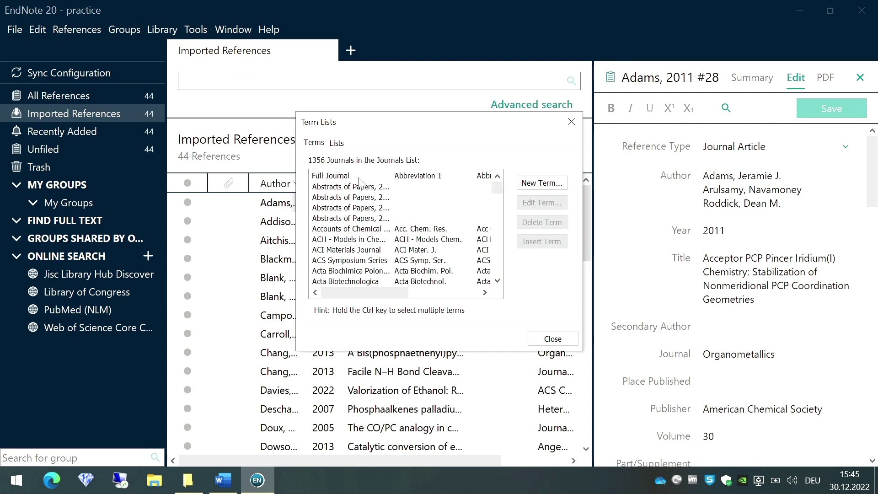
left_click(544, 339)
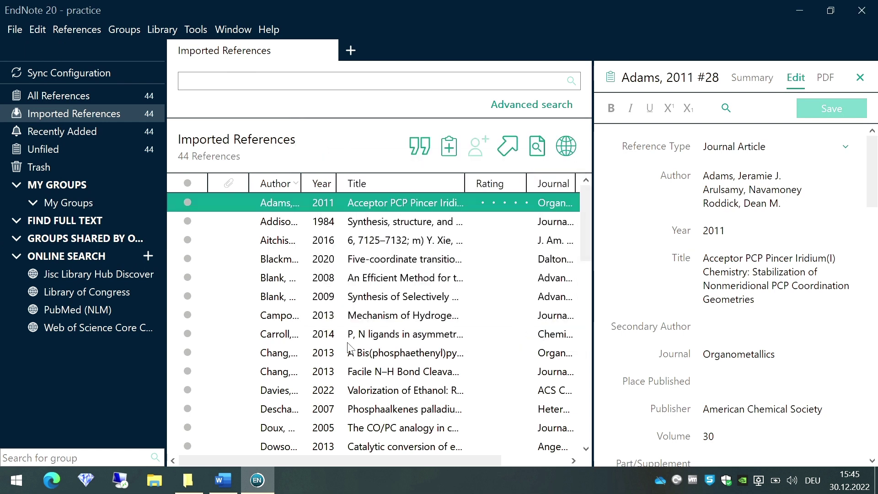
left_click(223, 481)
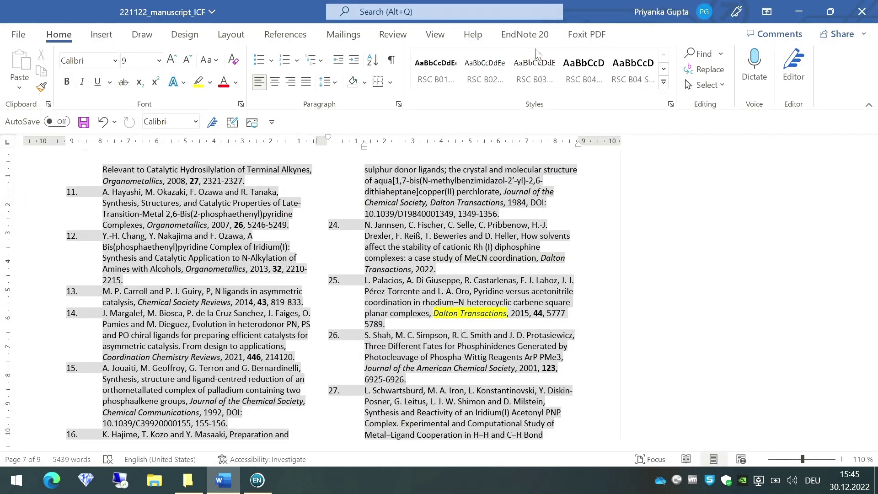
Run Update Citations and Bibliography from the EndNote 20 tab, then select Inorg. Chem. in entry 21.
left_click(526, 35)
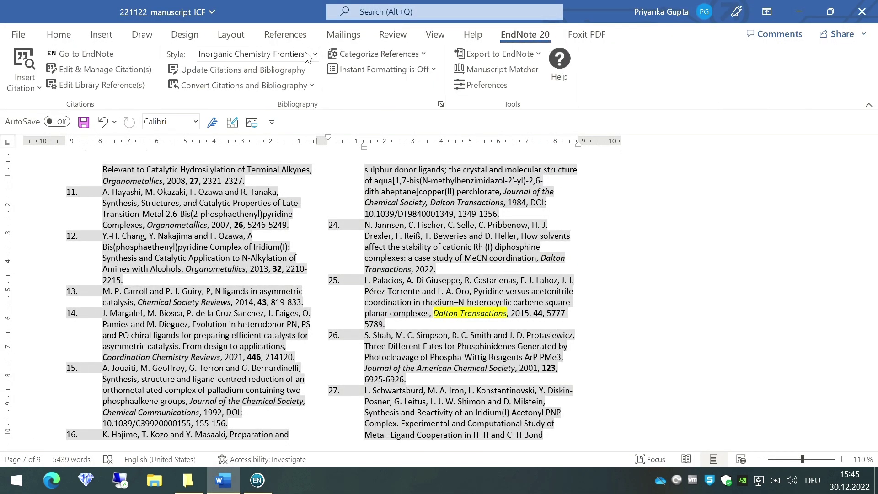
left_click(252, 76)
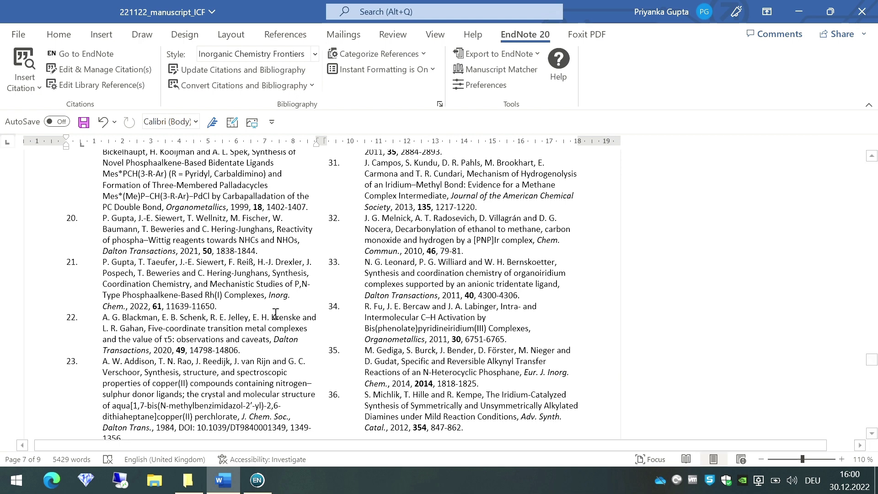
mouse_move(268, 296)
left_mouse_down()
mouse_move(218, 315)
mouse_move(137, 319)
mouse_move(130, 307)
left_mouse_up()
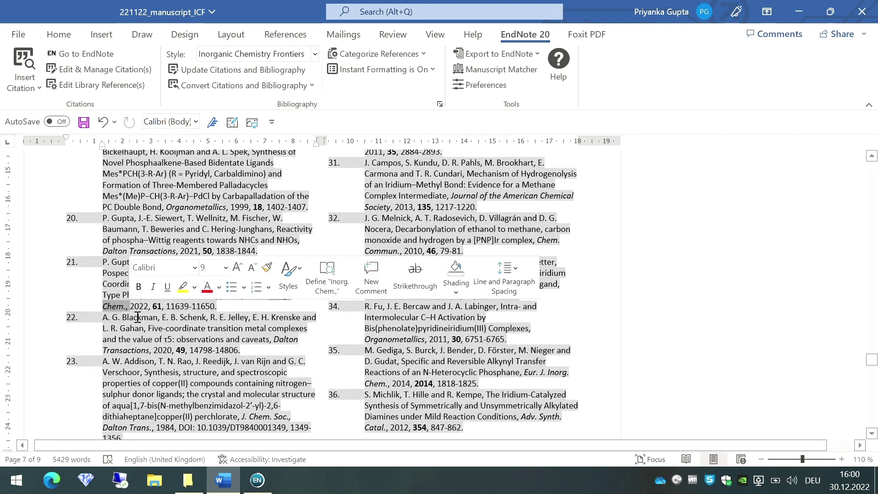
Highlight Inorg. Chem. (ref 21), J. Chem. Soc. (ref 23) and Adv. Synth. Catal. (ref 36) yellow.
left_click(182, 287)
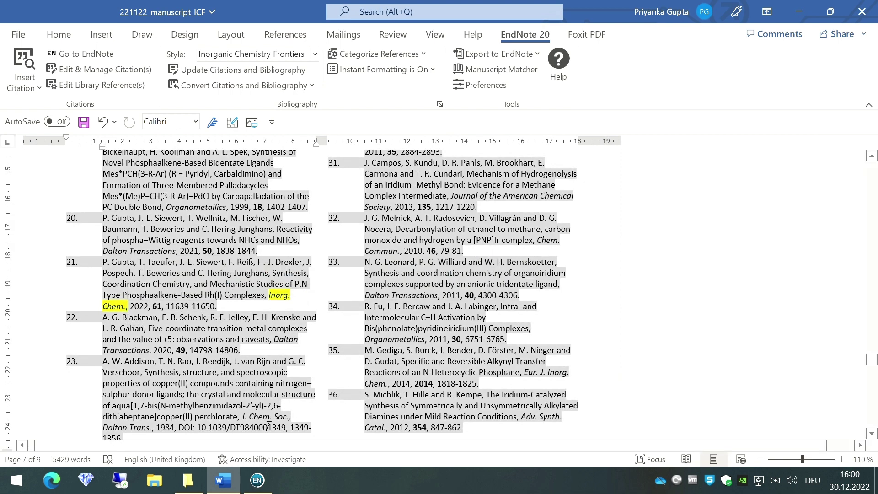
left_click_drag(242, 422, 309, 425)
left_click(346, 396)
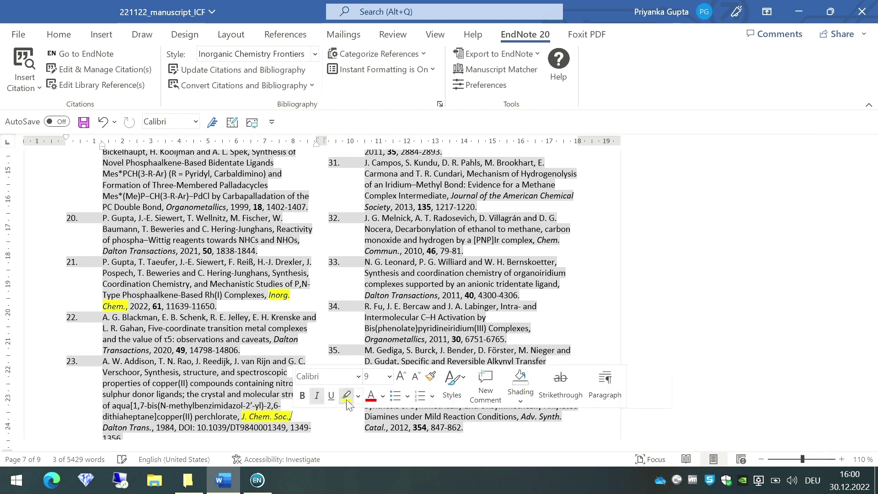
left_click(531, 423)
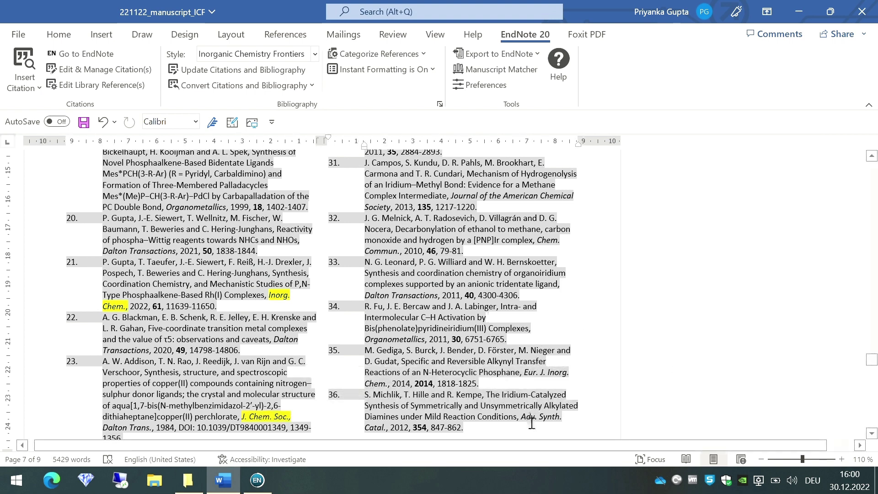
left_click_drag(526, 421, 389, 425)
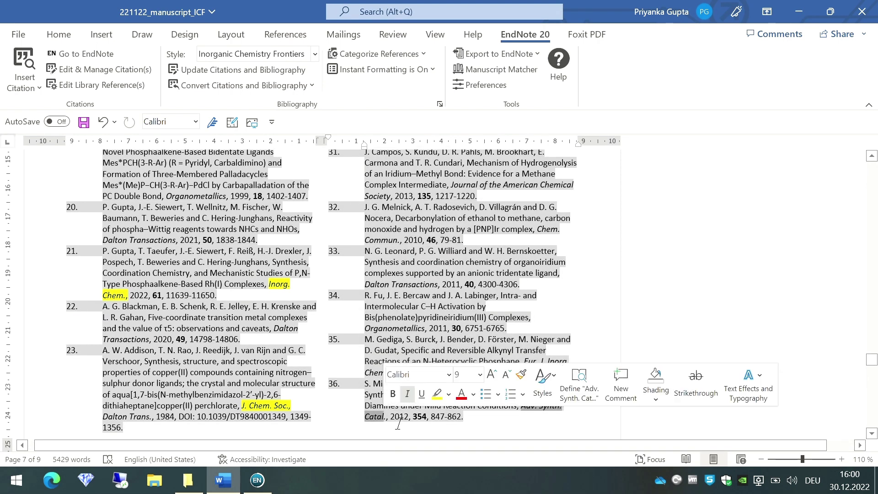
left_click(437, 393)
left_click(541, 314)
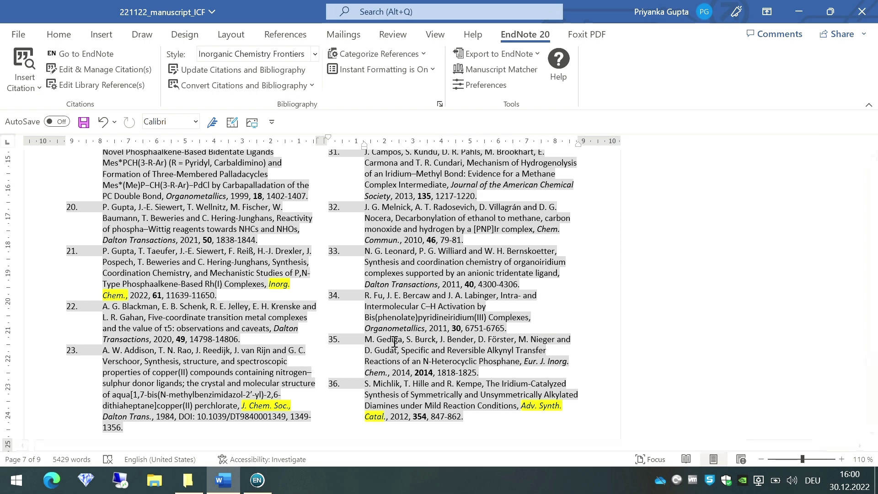
Select the spelled-out 'Dalton Transactions' in reference 33.
left_click_drag(371, 292, 453, 292)
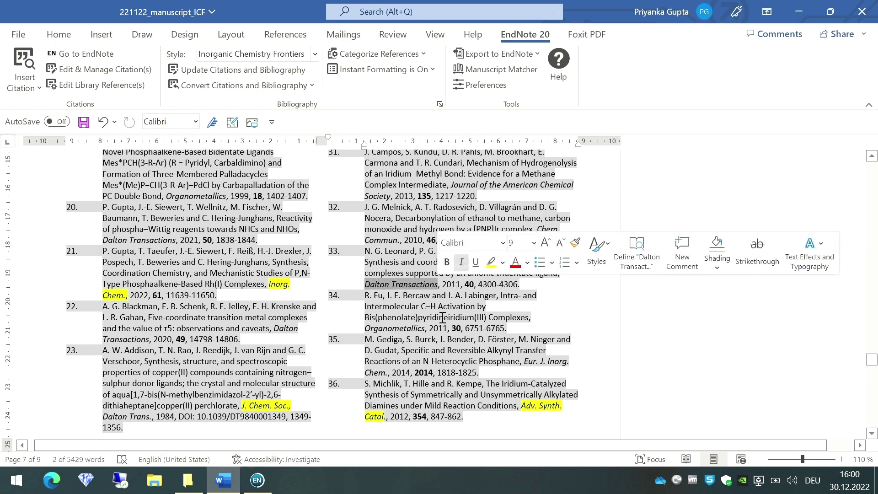
key("Down")
key("Down")
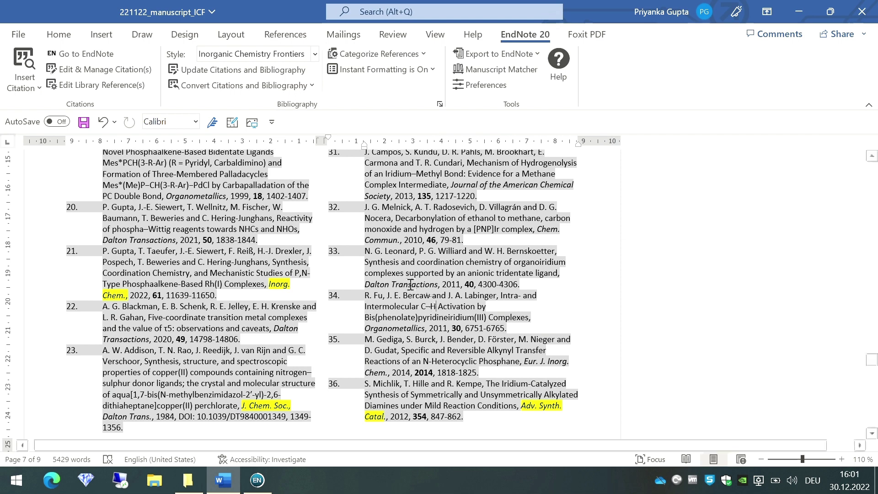
left_click_drag(411, 289, 439, 288)
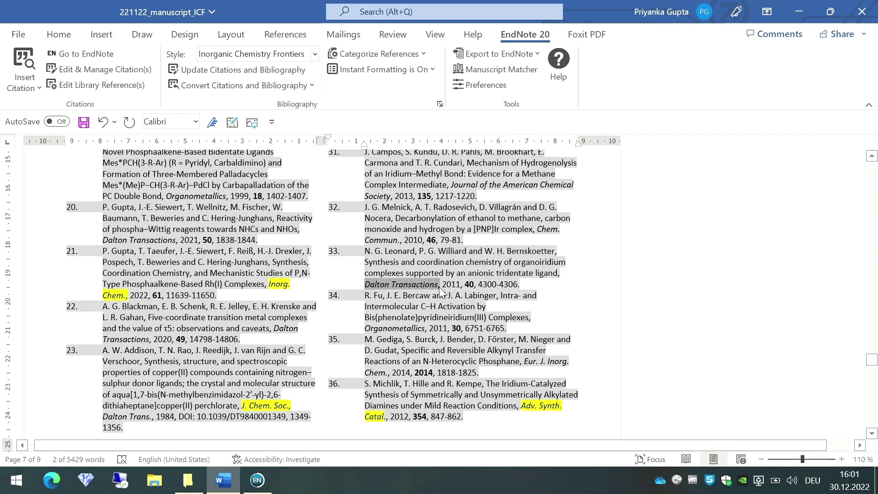
In EndNote 20, open the Journals term list from the Library menu.
left_click(257, 489)
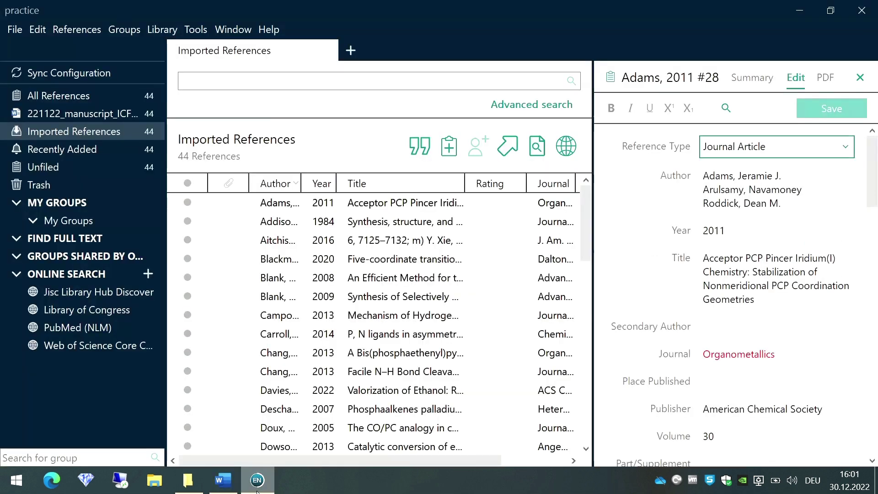
left_click(198, 30)
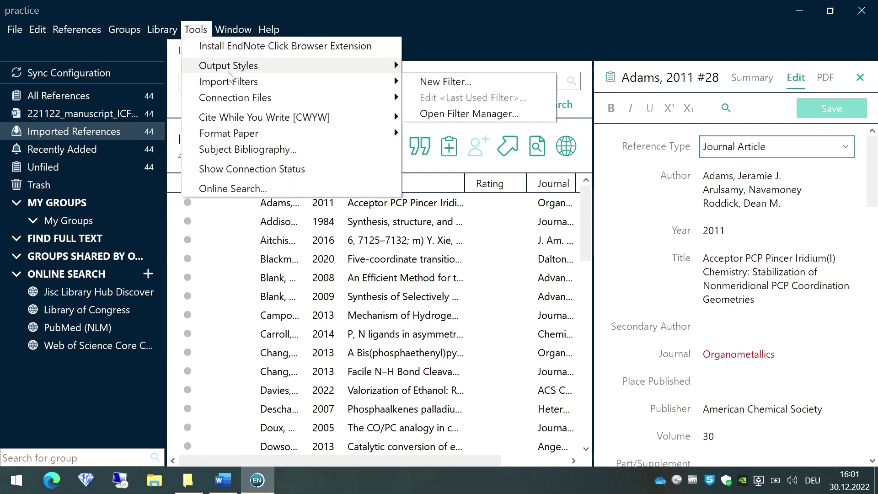
mouse_move(167, 31)
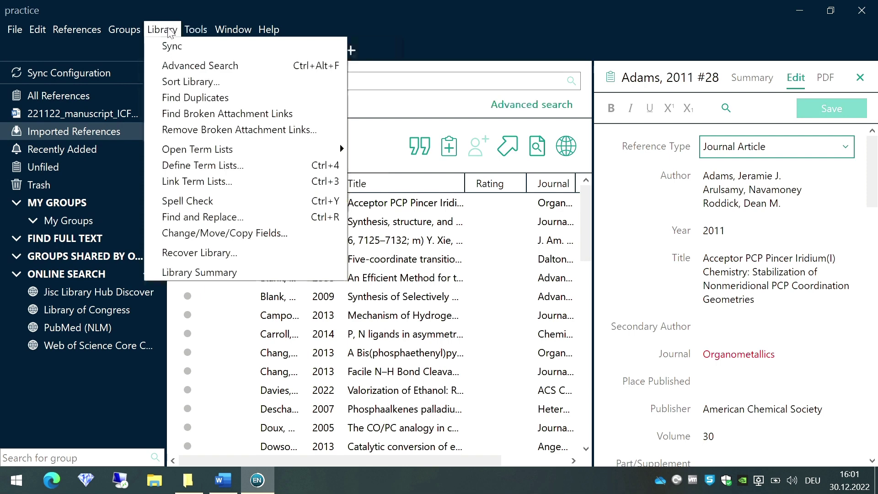
mouse_move(196, 149)
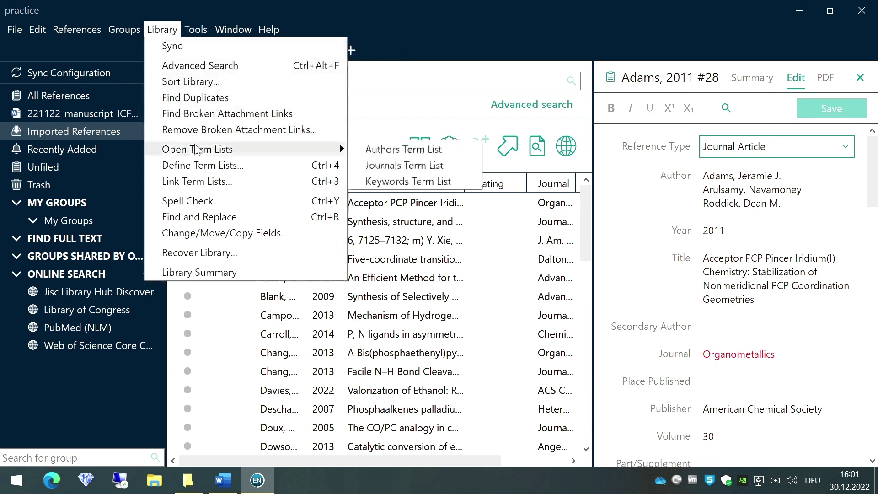
left_click(391, 167)
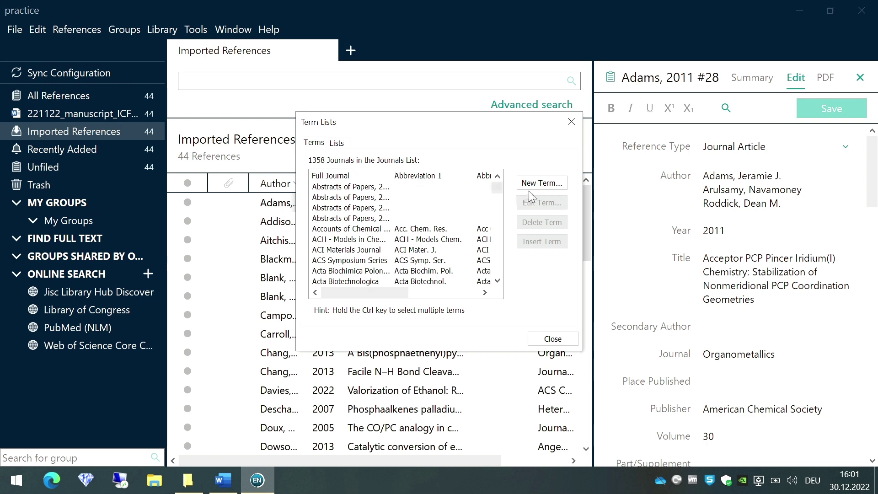
Add a new term 'Dalton Transactions' with abbreviation 'Dalton Trans.', save it, and close the term lists.
left_click(542, 183)
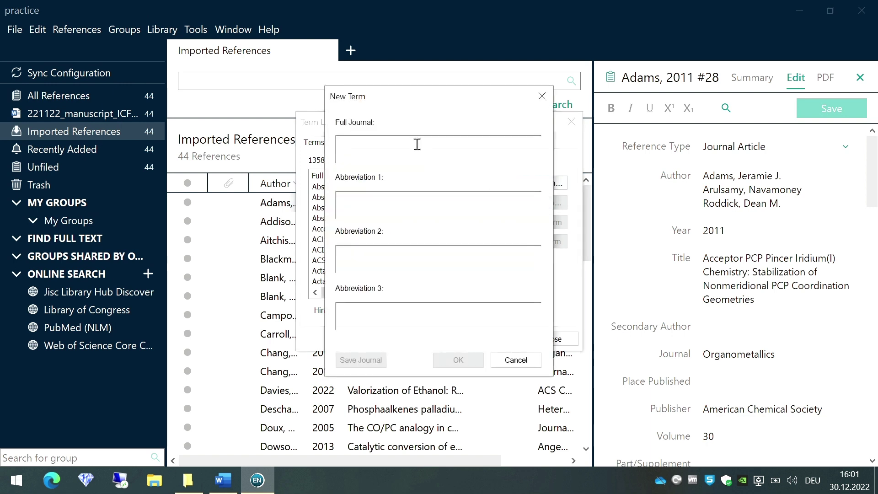
type("Dalton Transactions,")
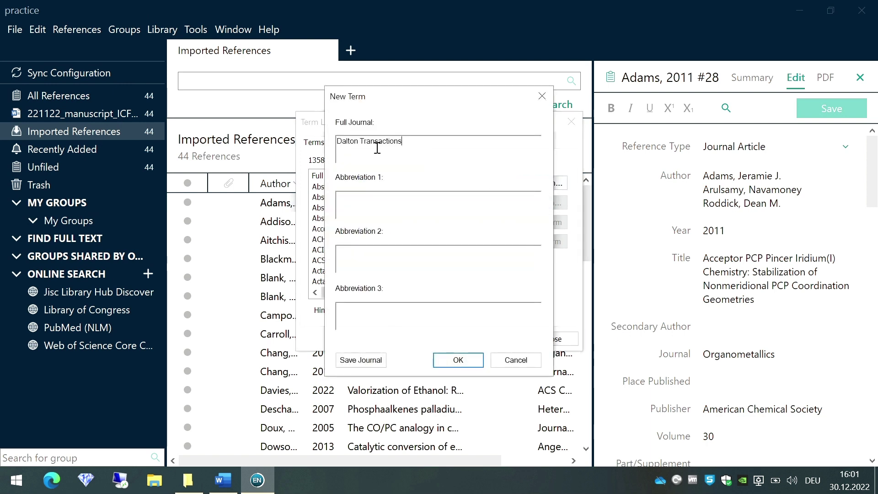
left_click(362, 205)
type("DALTON")
key("BackSpace")
key("BackSpace")
key("BackSpace")
key("BackSpace")
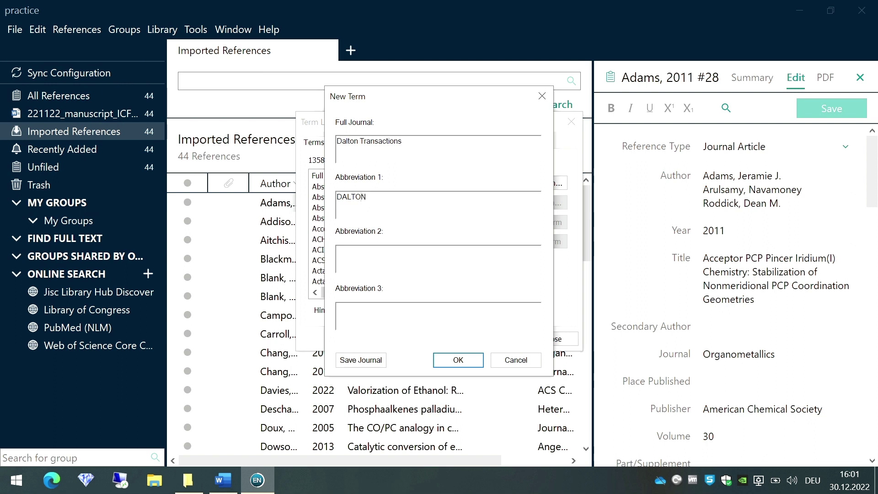
key("BackSpace")
type("alton Trans.")
left_click(454, 363)
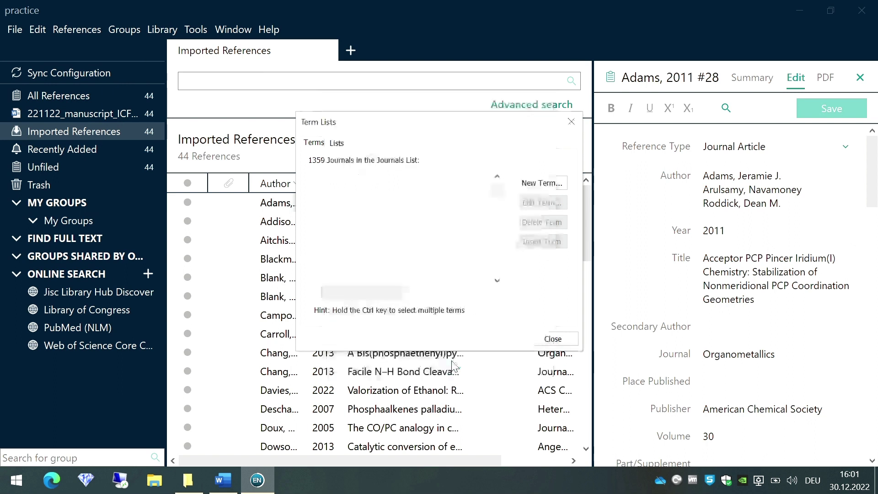
left_click(549, 343)
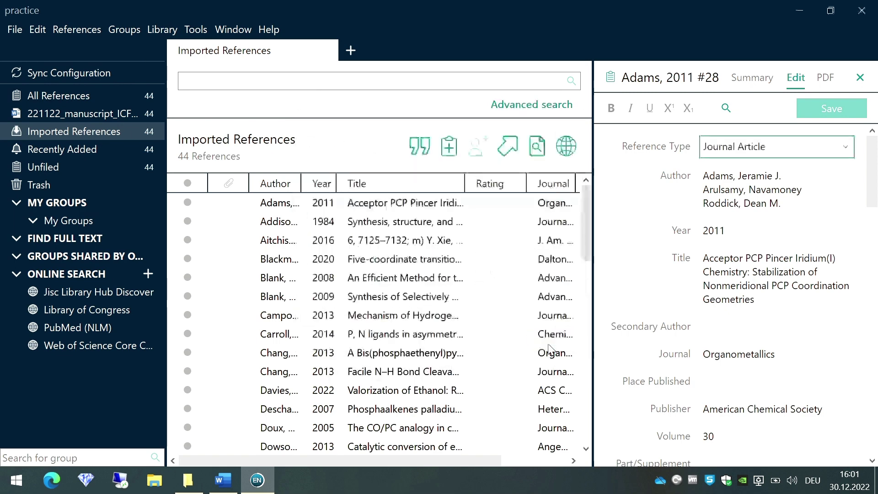
Update citations and bibliography in Word, ignoring the unmatched 1H citation, and scroll to the references.
left_click(223, 479)
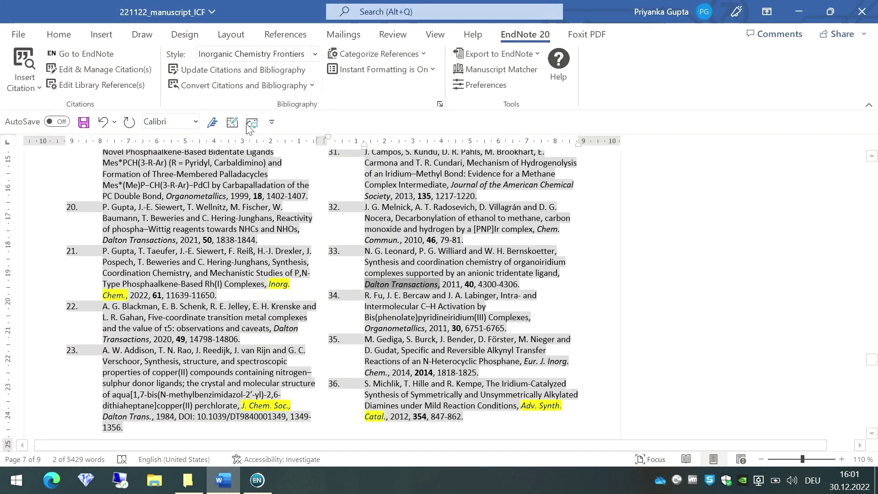
left_click(259, 74)
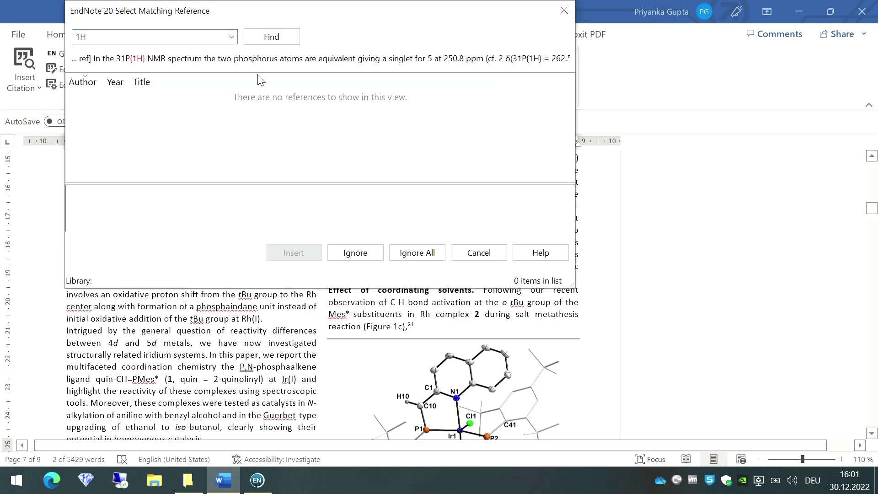
left_click(355, 253)
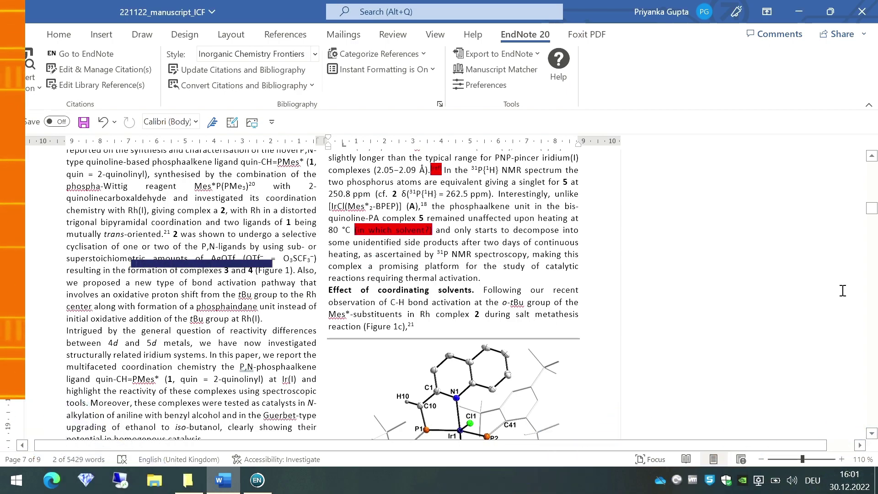
left_click_drag(877, 264, 877, 370)
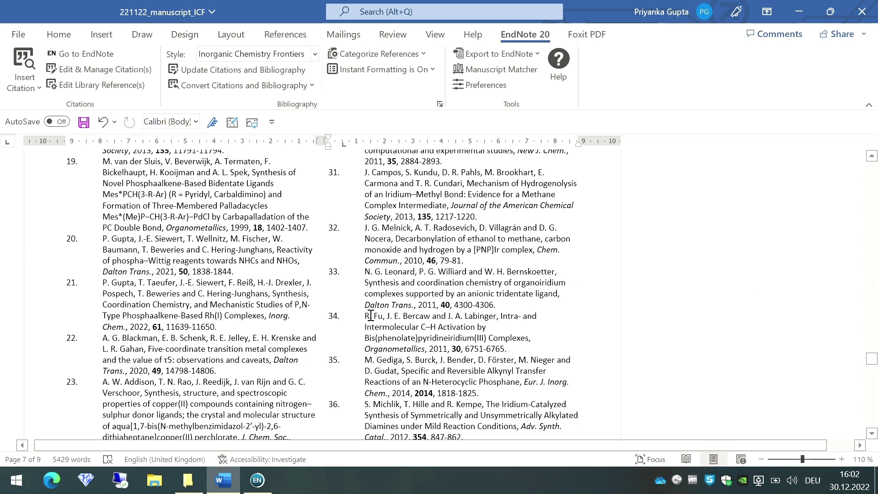
Highlight the journal name 'Dalton Trans.' yellow in reference 33, then in reference 22.
left_click_drag(371, 314, 414, 306)
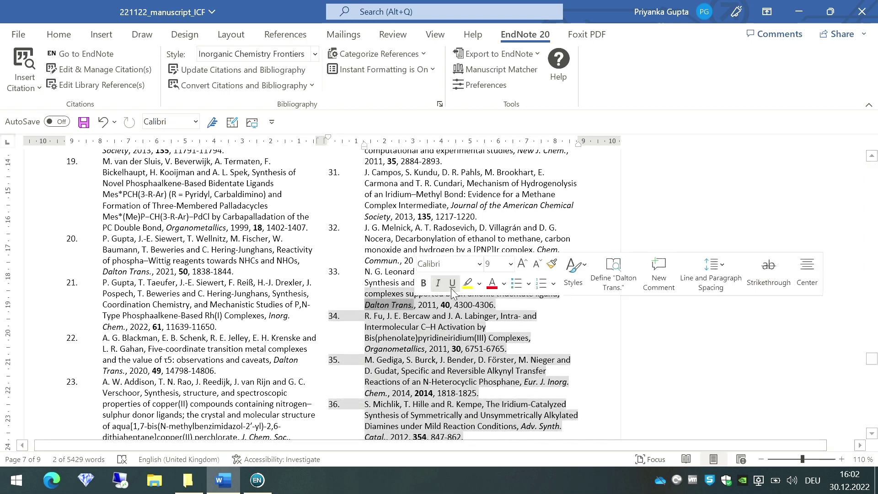
left_click(466, 284)
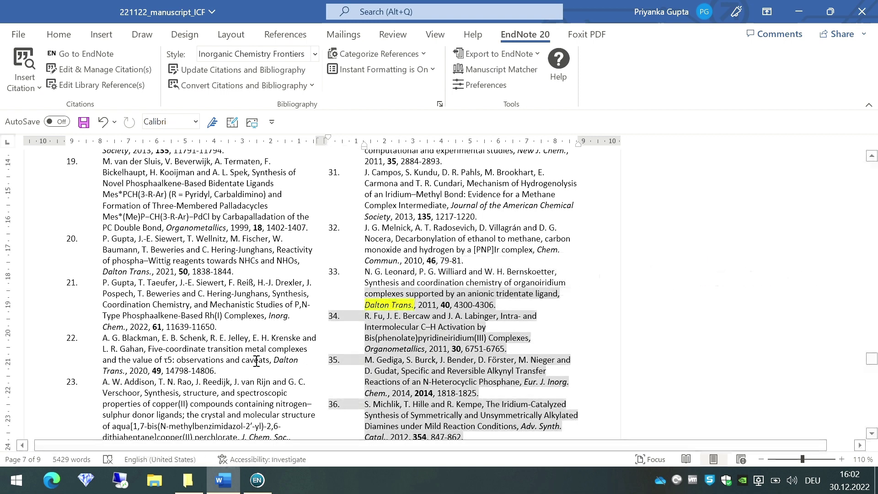
mouse_move(286, 359)
left_mouse_down()
mouse_move(307, 382)
mouse_move(137, 372)
mouse_move(149, 370)
left_mouse_up()
left_click(180, 348)
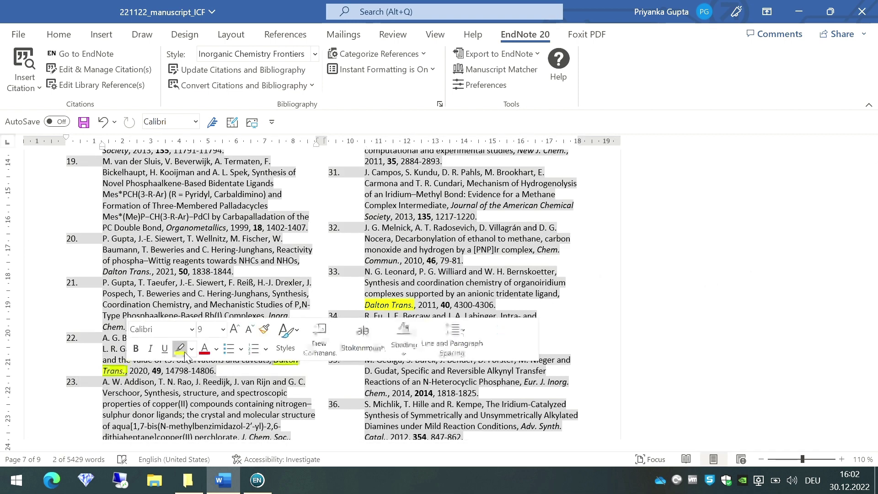
left_click(187, 382)
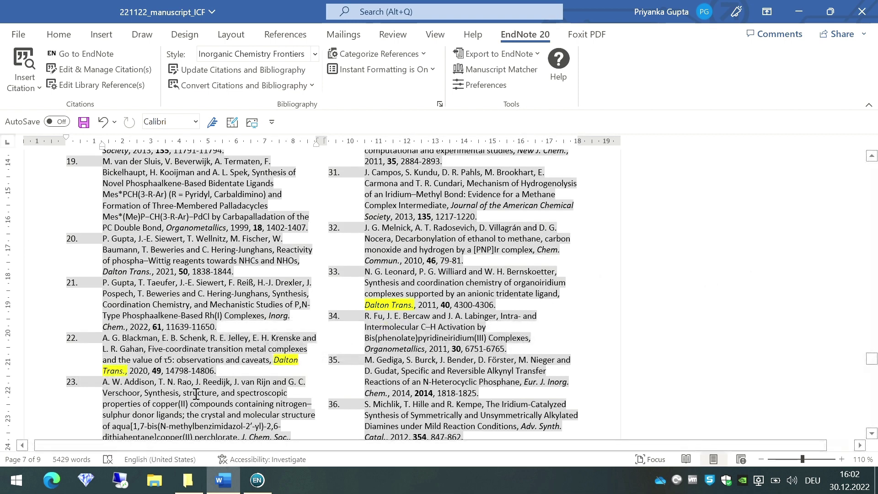